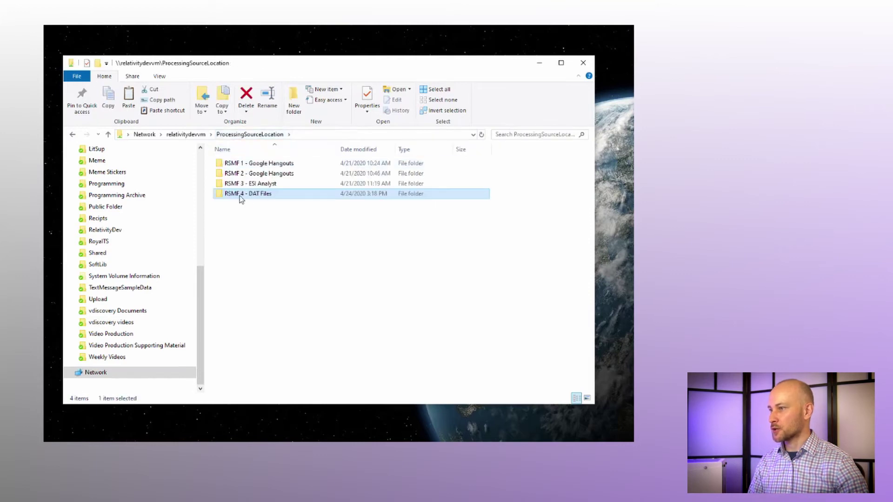
Paste the two RSMF files into the empty RSMF 4 - DAT Files folder
double_click(256, 194)
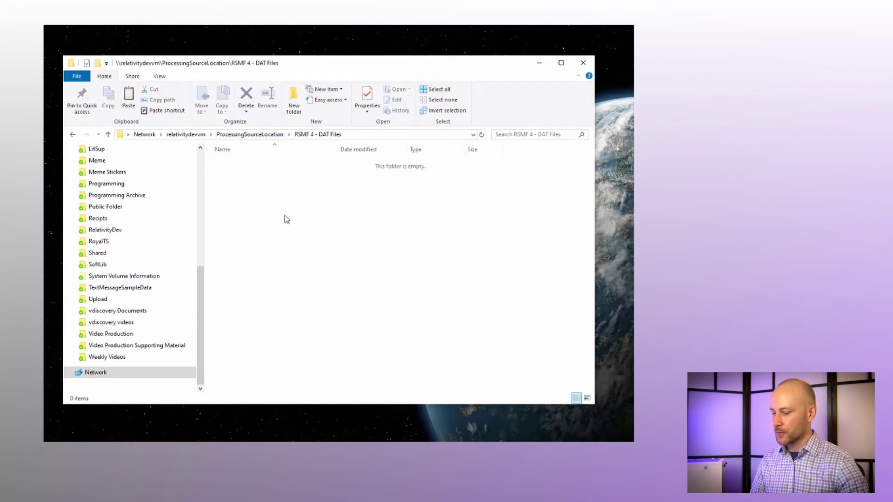
key("ctrl+v")
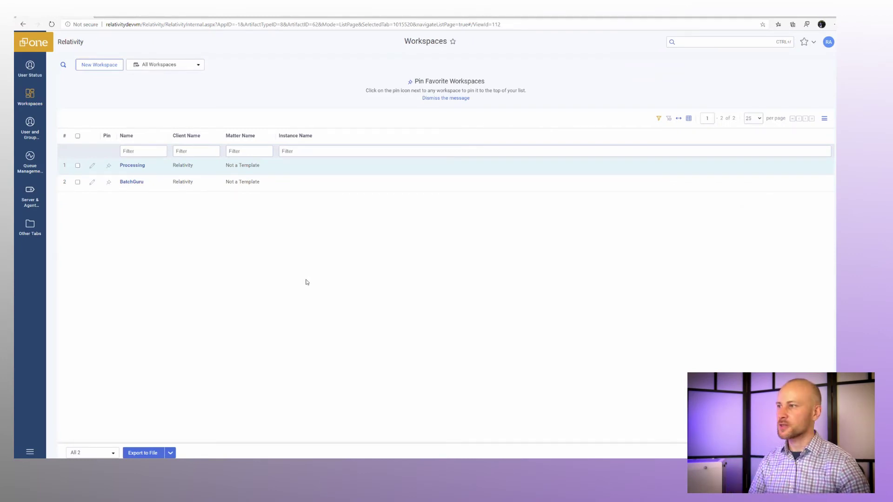
Open the Default processing profile from the Processing workspace's Processing Profile list
left_click(133, 166)
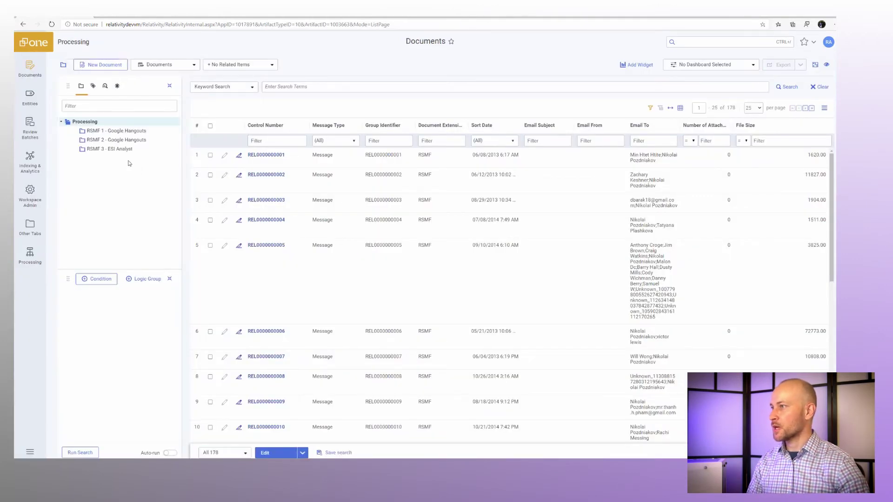
left_click(30, 255)
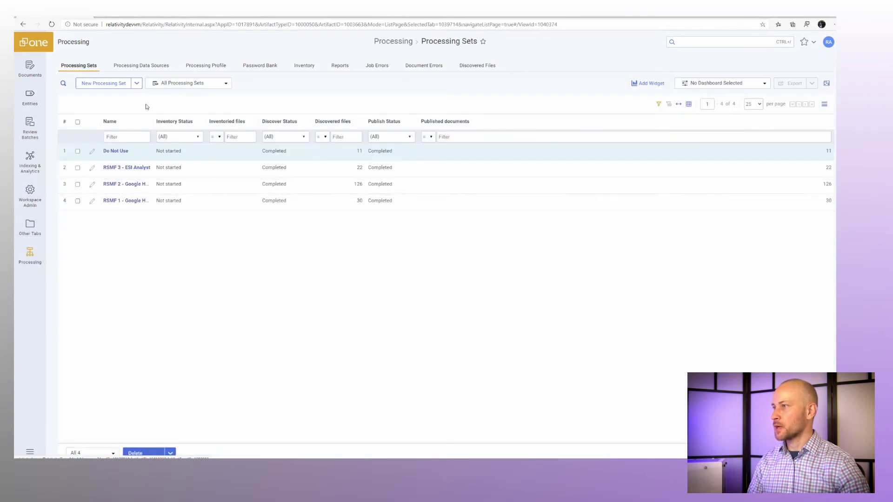
left_click(217, 70)
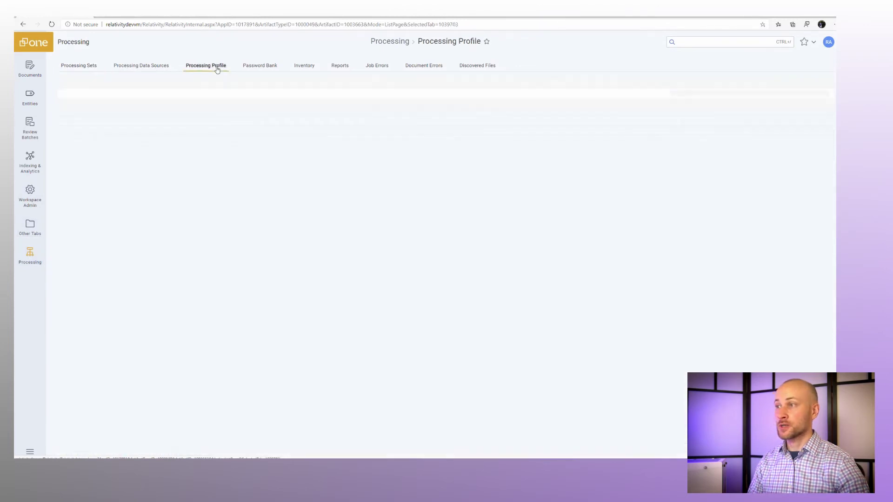
left_click(112, 153)
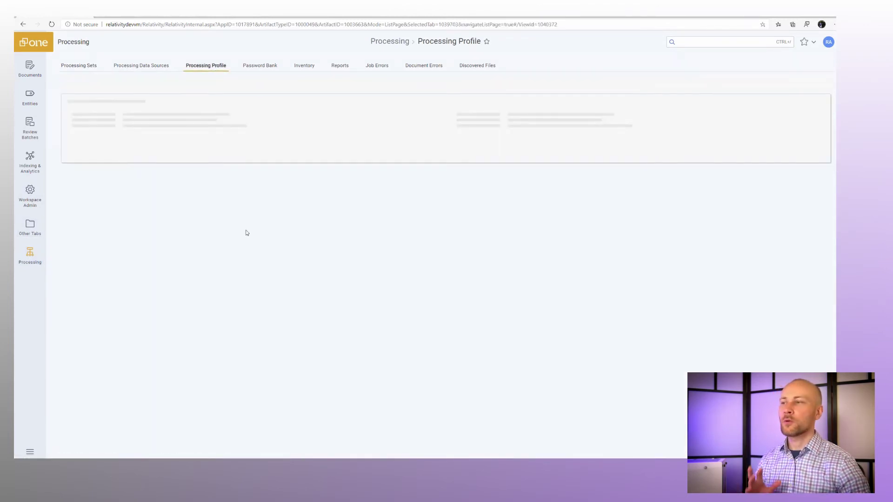
Look through the Default profile's extraction, deduplication and publish settings, toggling Extract children text
scroll(210, 254, "down", 6)
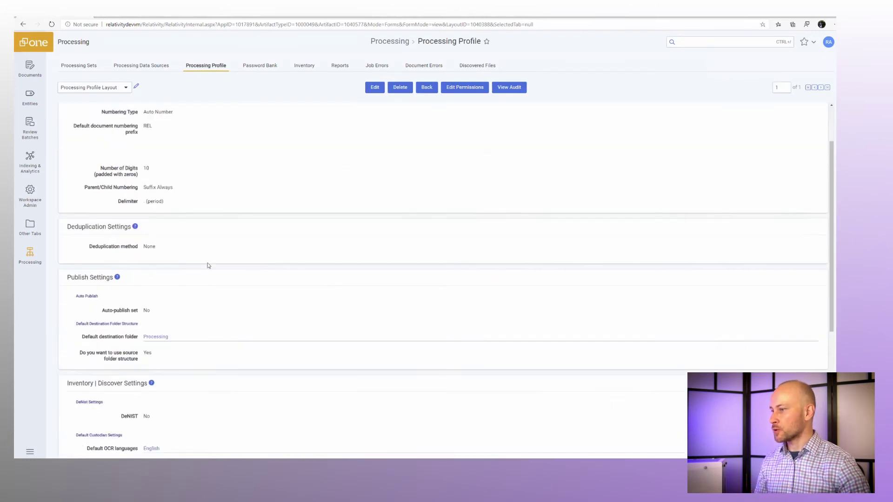
left_click_drag(182, 329, 108, 337)
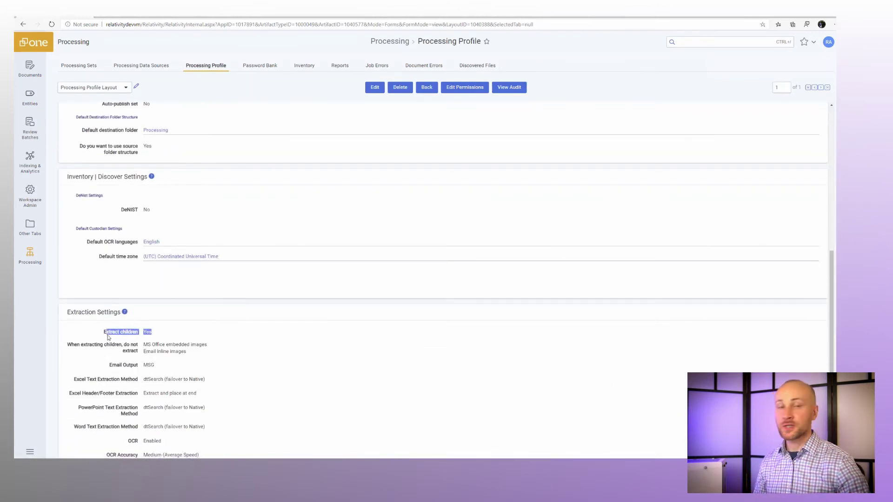
scroll(235, 336, "down", 1)
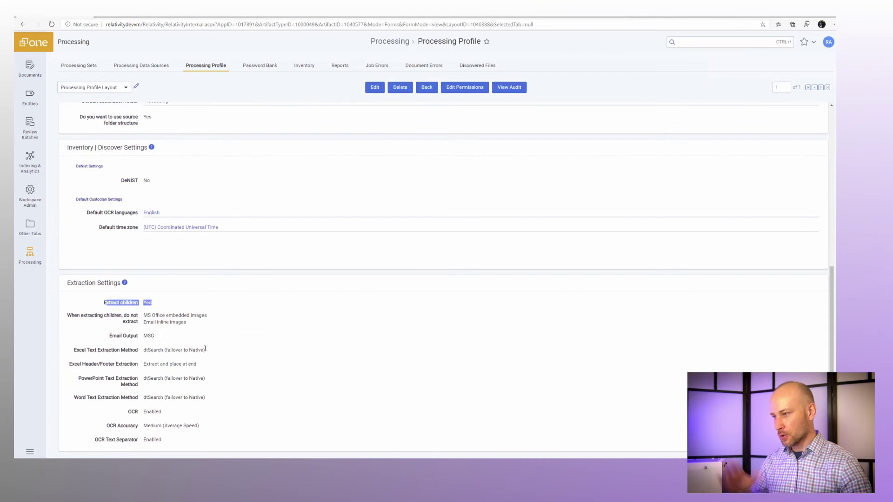
left_click(195, 369)
scroll(203, 349, "up", 5)
scroll(179, 411, "down", 5)
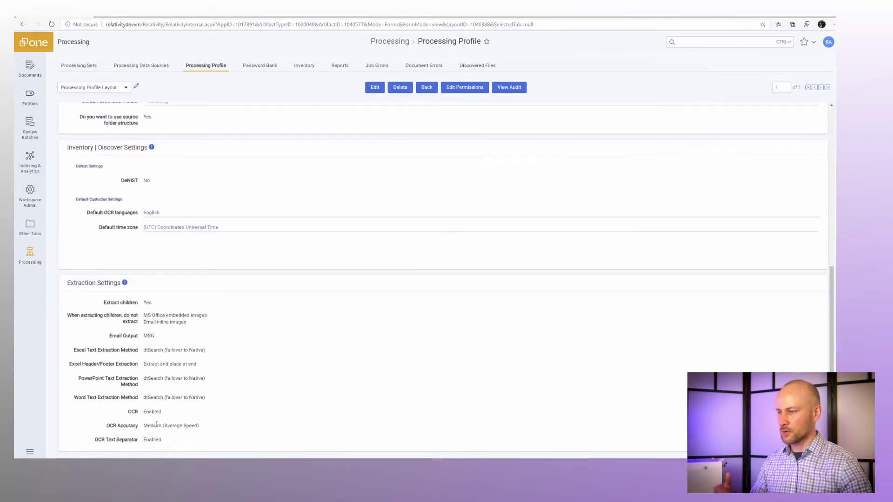
scroll(172, 365, "up", 6)
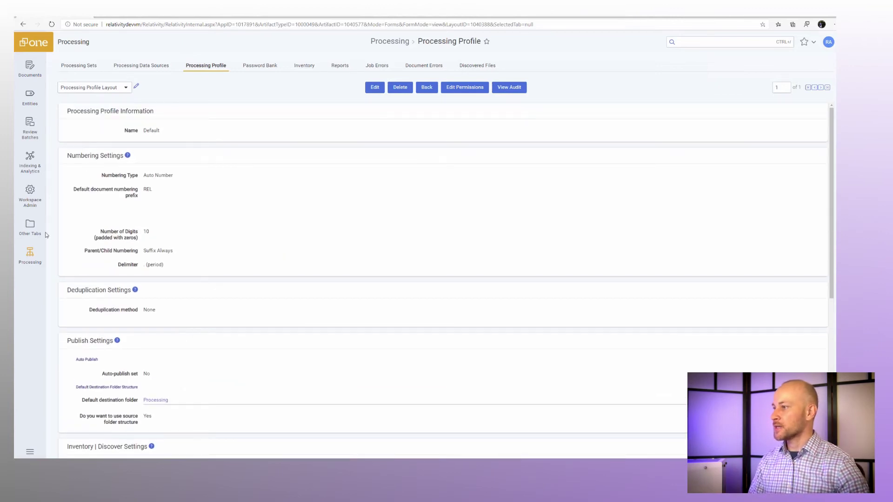
left_click(30, 194)
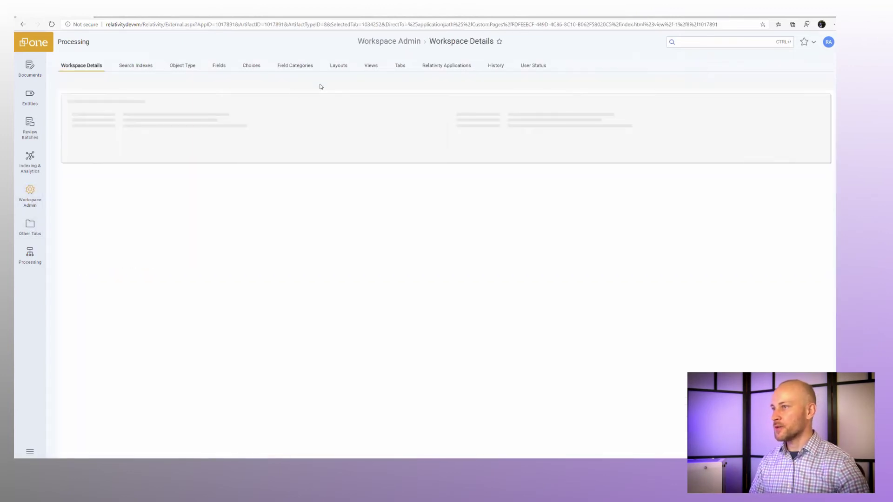
Open the Group Identifier field's Advanced Settings and inspect its Source value
left_click(219, 66)
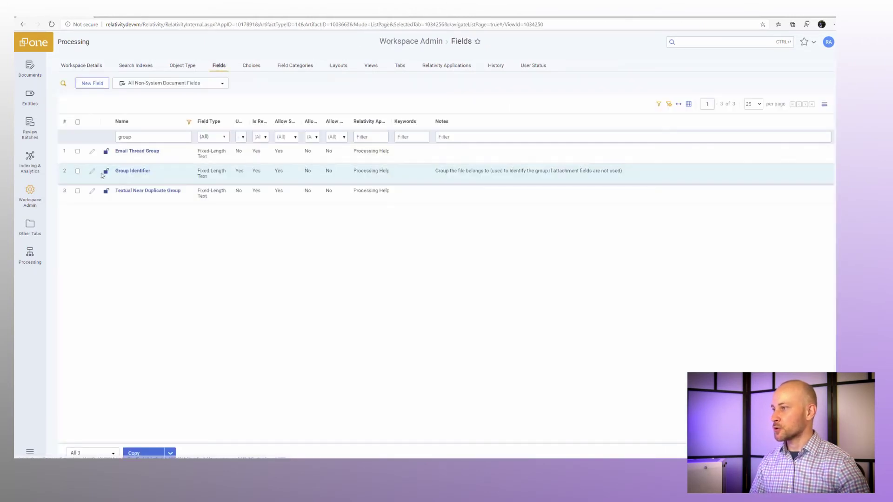
left_click(92, 171)
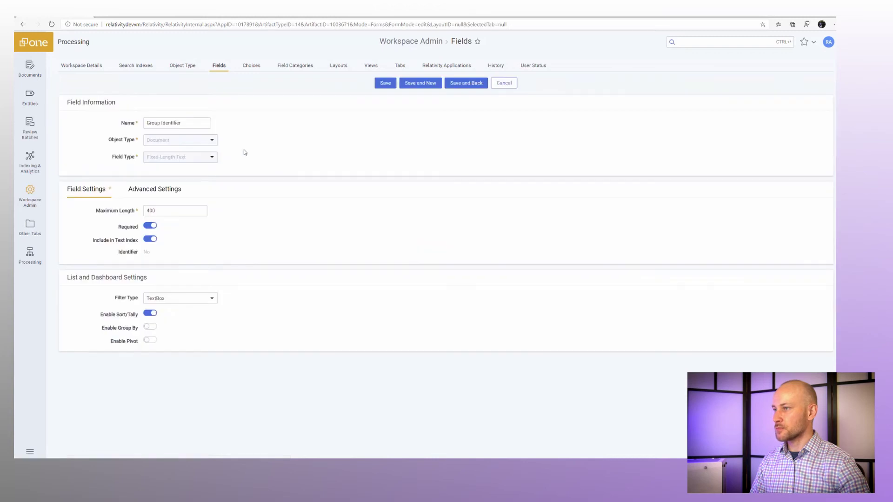
left_click(154, 188)
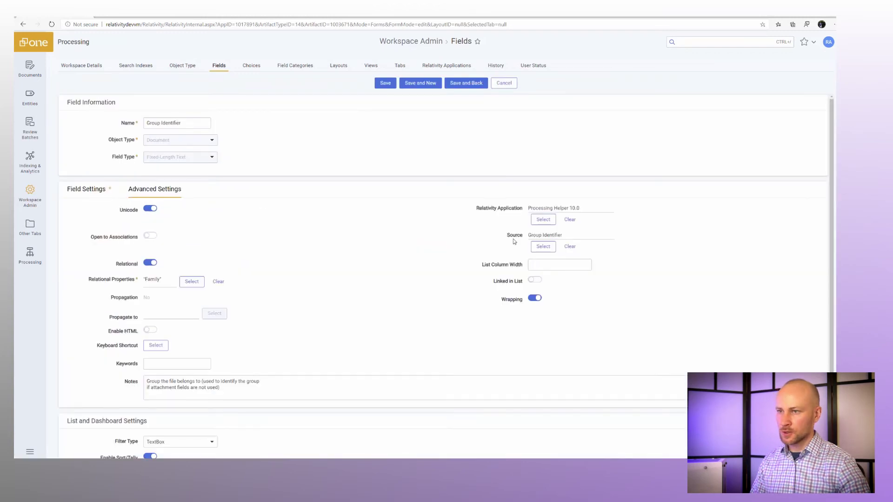
left_click_drag(530, 235, 565, 236)
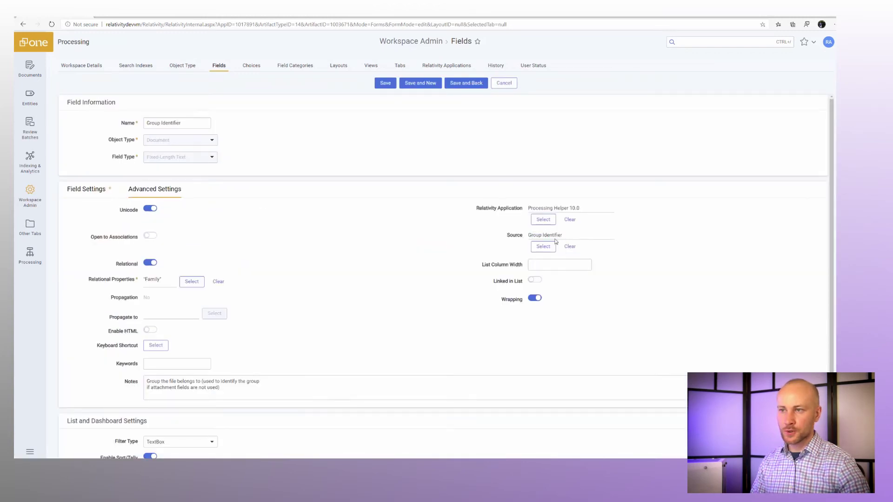
Check the Group Identifier source choice, then cancel unchanged and return to the Processing Sets list
left_click(543, 247)
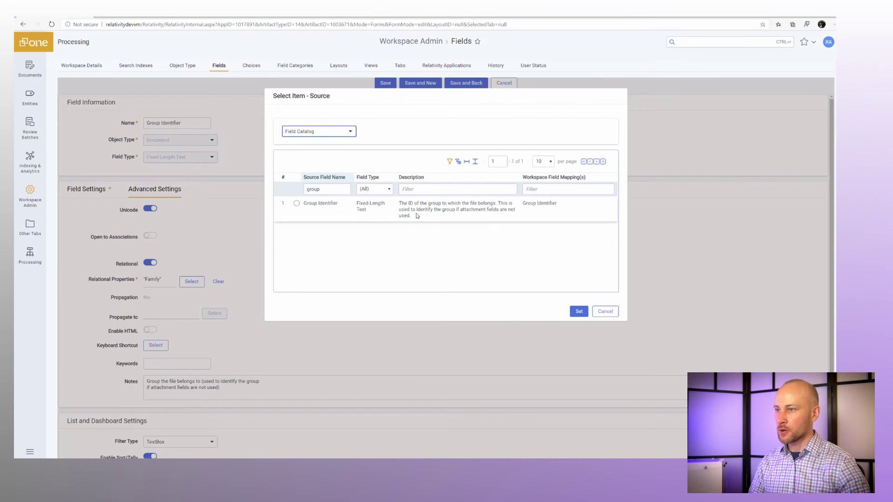
left_click_drag(402, 204, 479, 219)
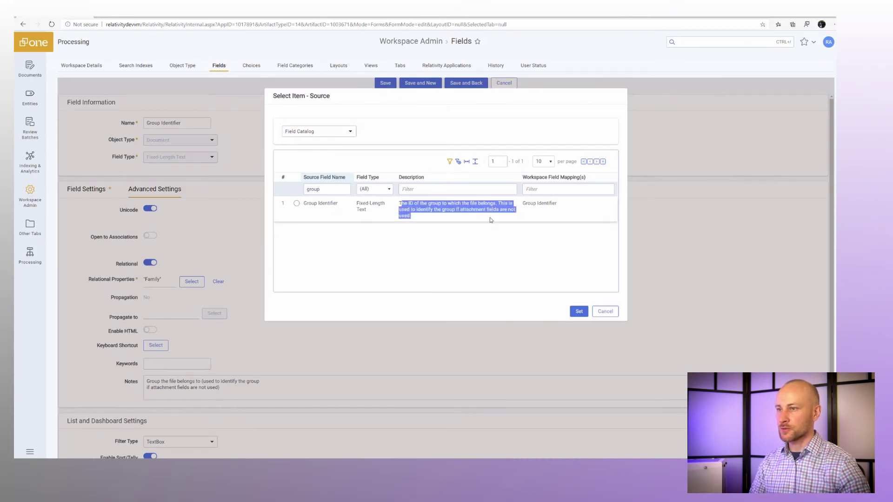
left_click(491, 220)
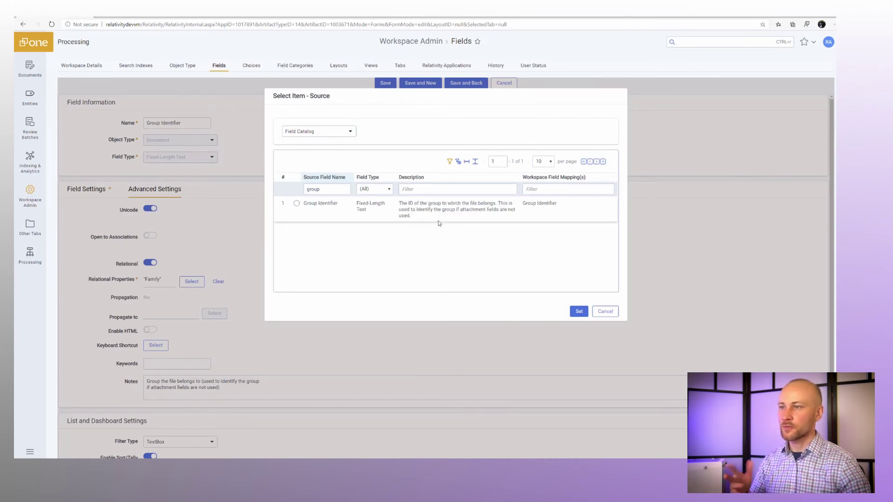
left_click(604, 310)
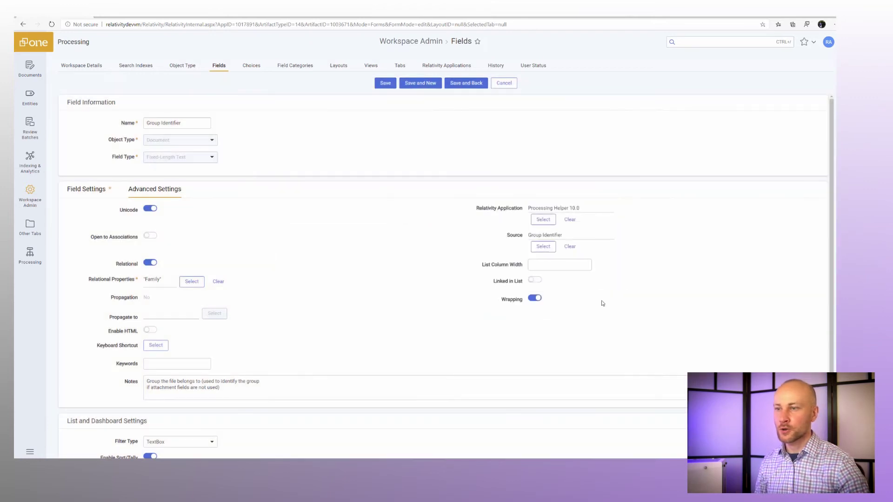
left_click(504, 84)
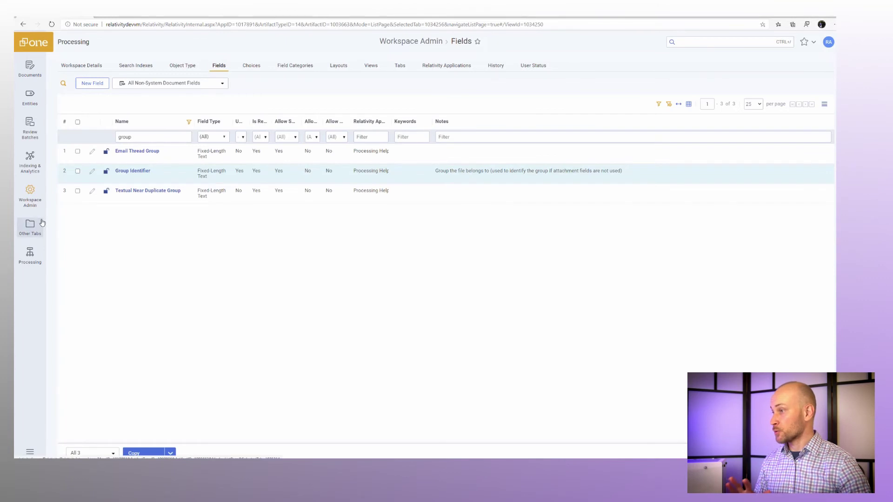
left_click(30, 255)
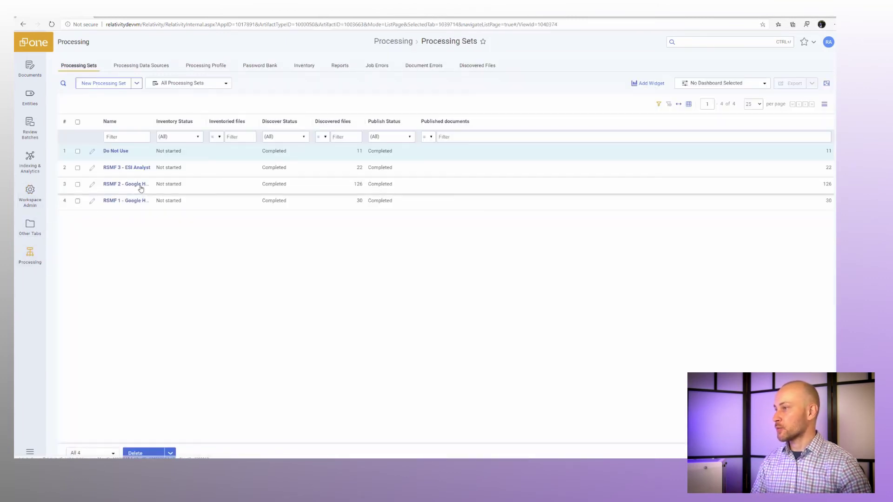
Create and save a new processing set named 'RSMF 4 - DAT Files', copying the name from Explorer
left_click(88, 87)
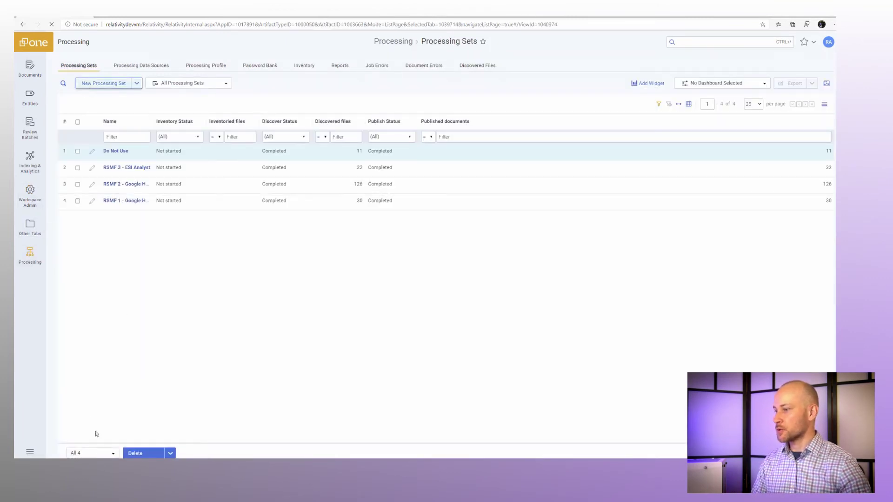
mouse_move(132, 458)
left_click(223, 439)
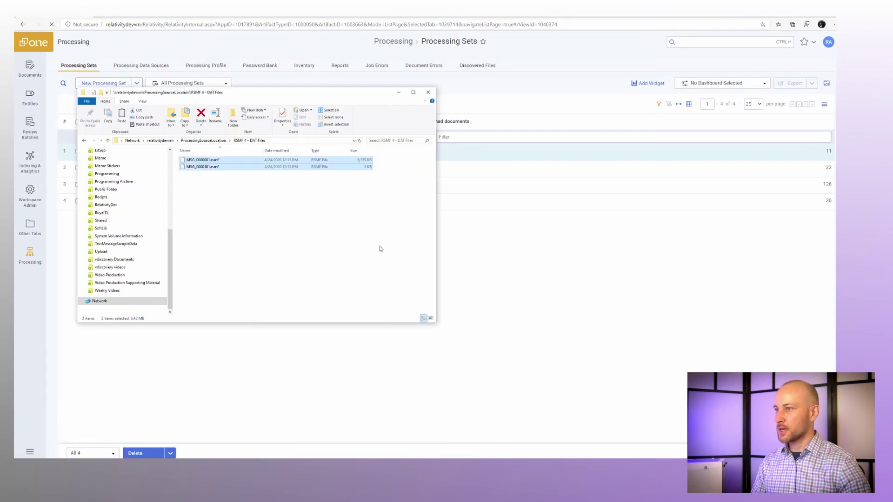
left_click(293, 141)
left_click_drag(250, 143, 199, 141)
key("ctrl+c")
left_click(547, 261)
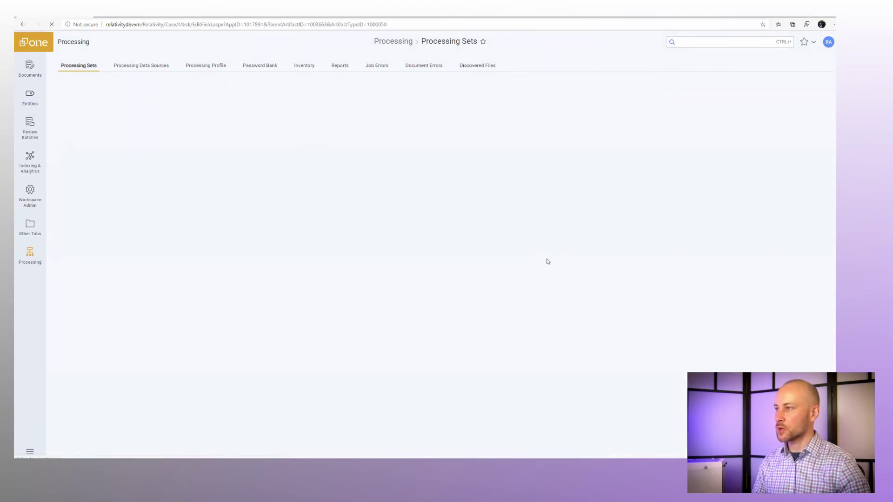
left_click(153, 112)
key("ctrl+v")
left_click(231, 152)
left_click(399, 87)
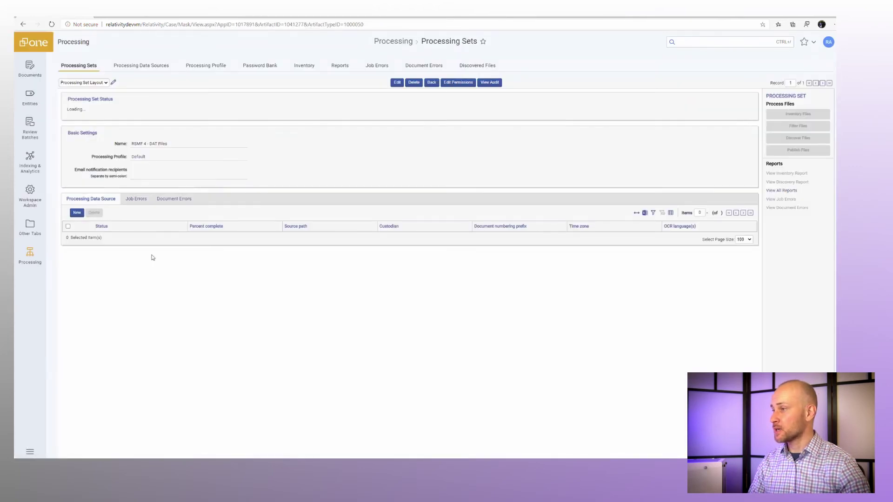
Add a data source pointing to the RSMF 4 - DAT Files folder with custodian Test
left_click(77, 214)
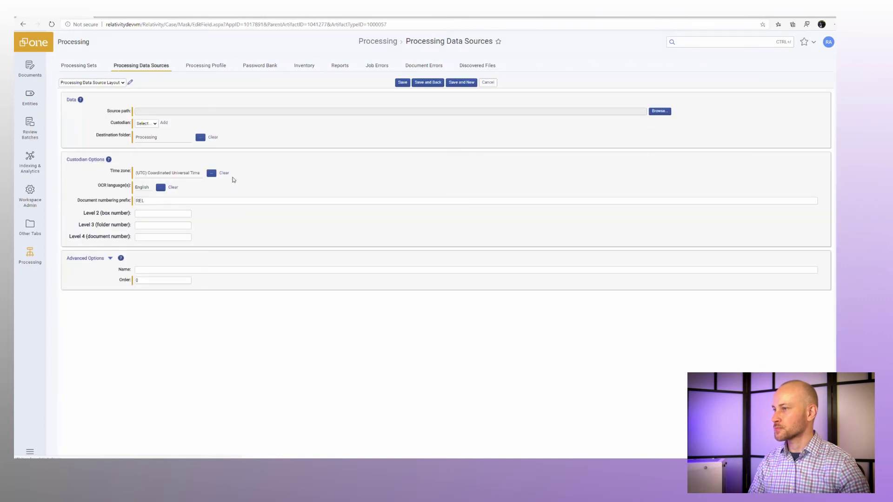
left_click(659, 111)
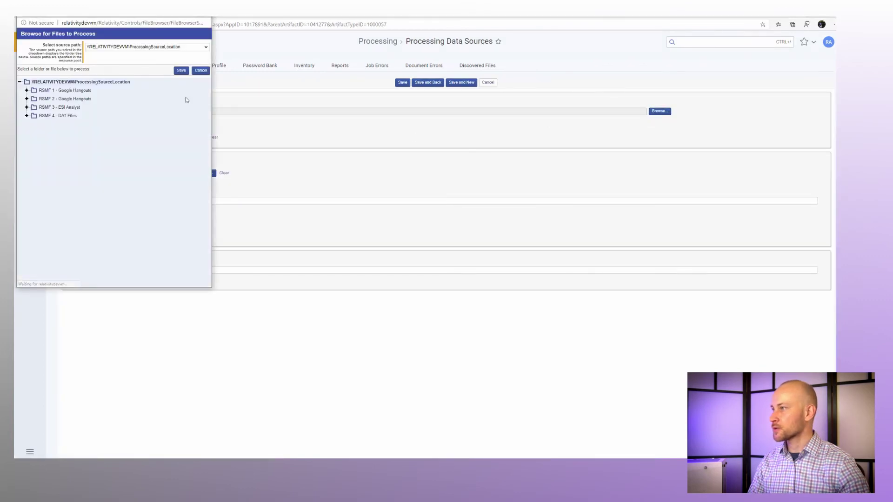
left_click(55, 116)
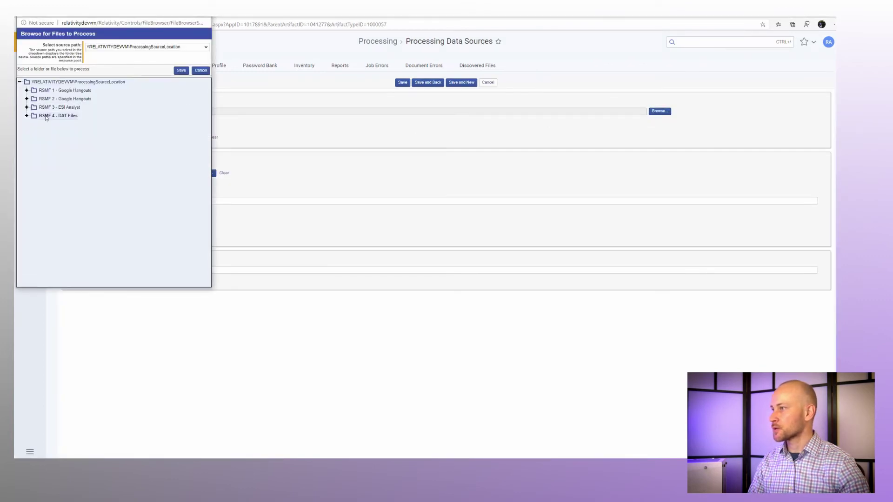
left_click(181, 70)
left_click(146, 124)
left_click(144, 136)
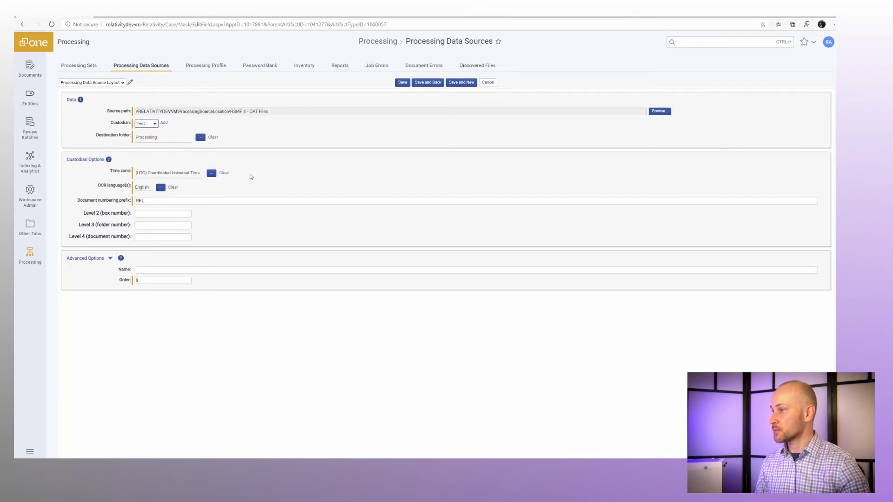
left_click(402, 83)
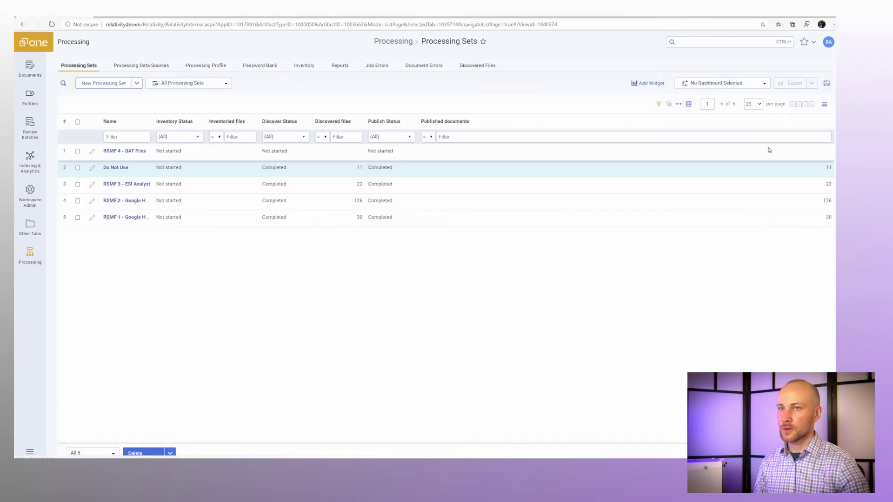
Open the RSMF 4 - DAT Files set and run file discovery
left_click(128, 166)
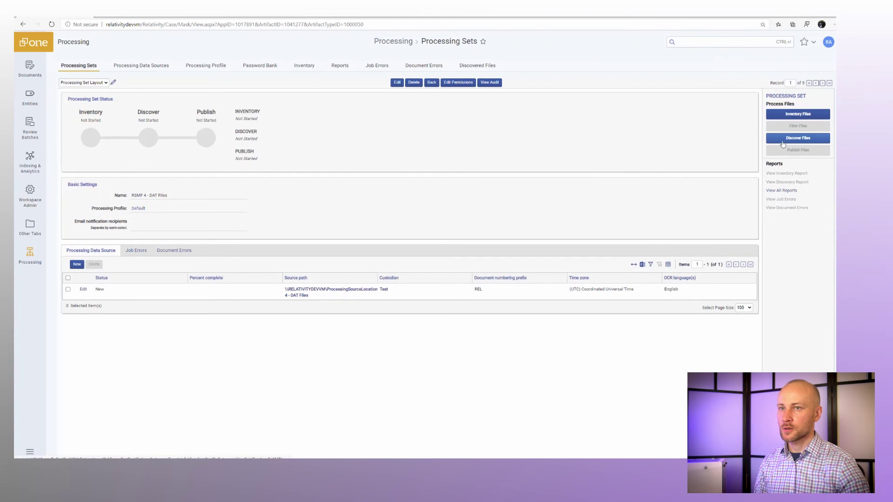
left_click(782, 140)
left_click(462, 278)
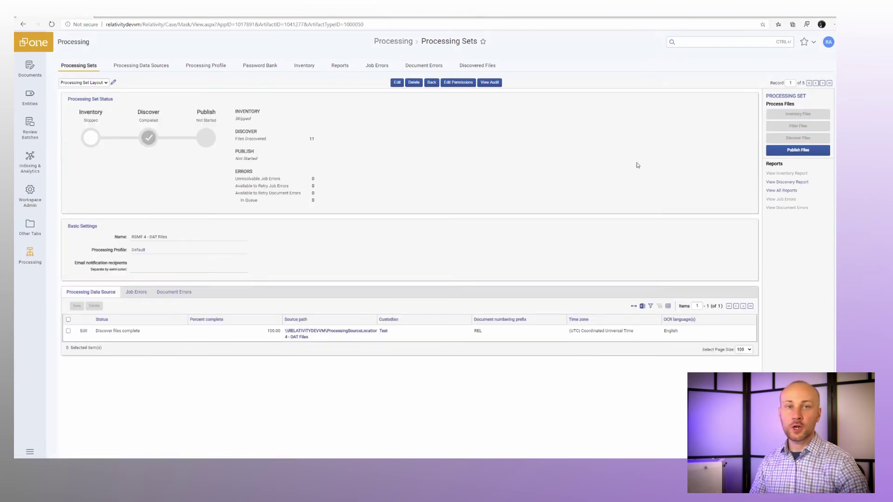
Publish the discovered files and view the 11 resulting documents in the Documents list
left_click(782, 152)
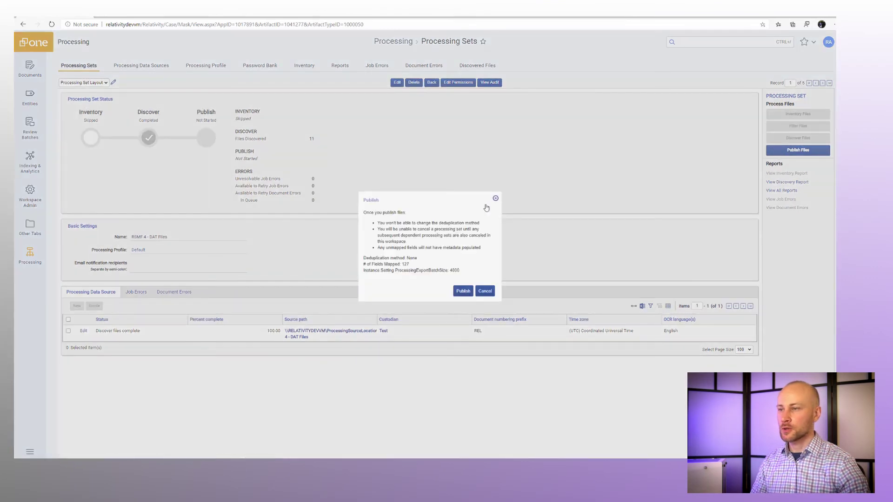
left_click(463, 291)
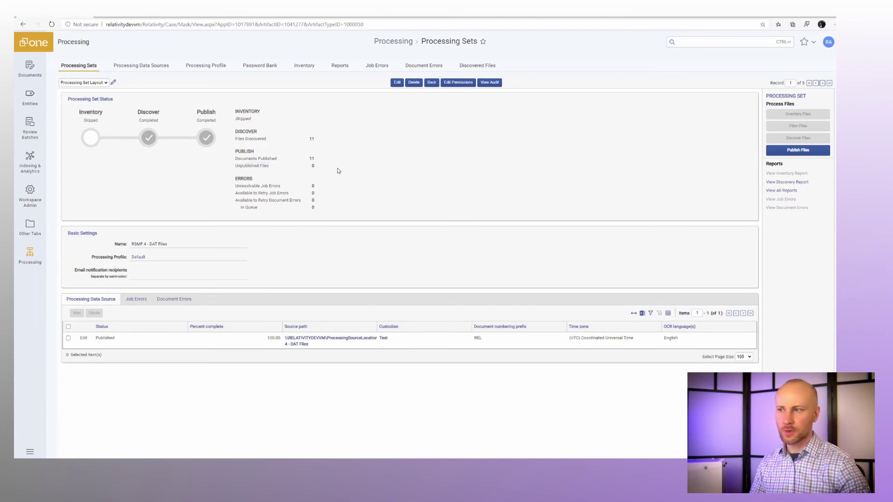
left_click(26, 65)
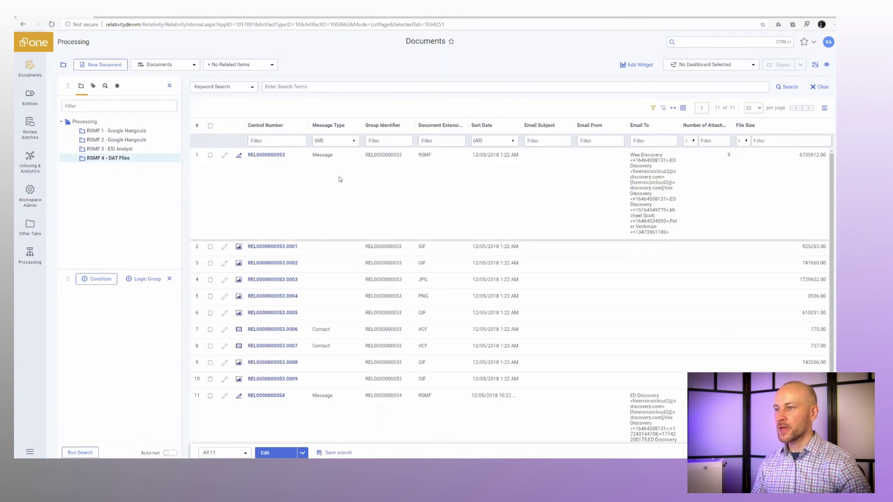
left_click(350, 145)
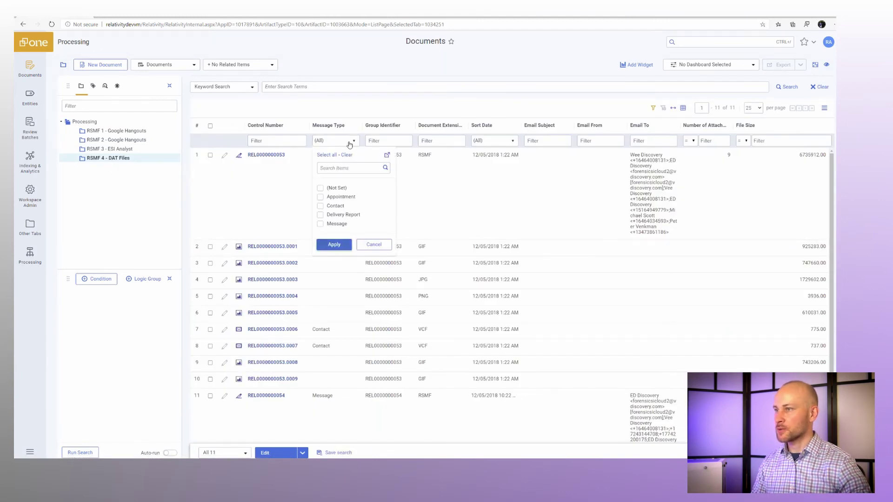
left_click(321, 226)
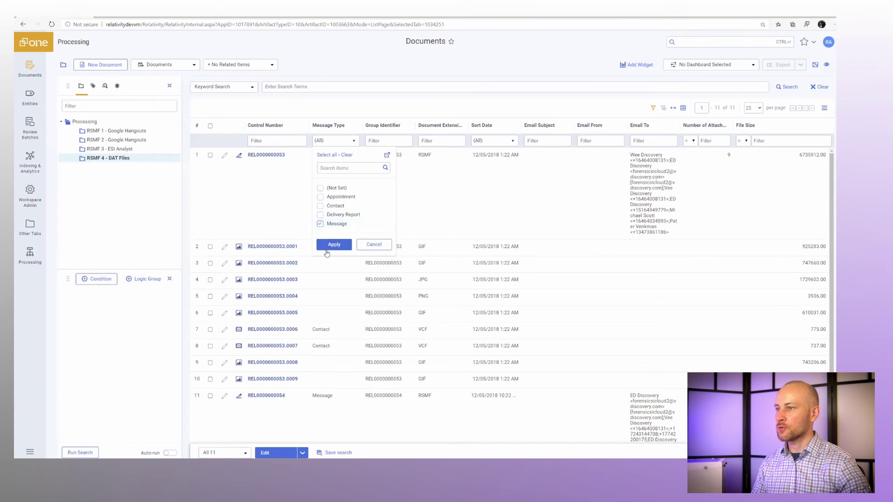
left_click(331, 245)
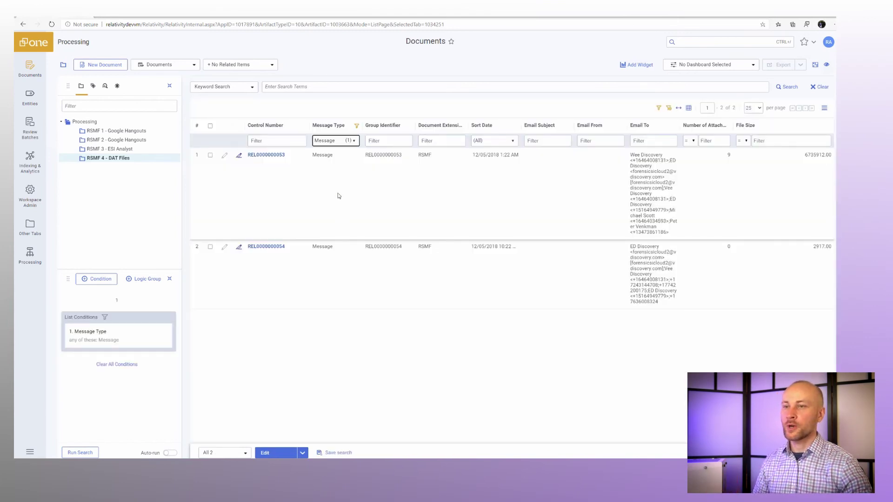
left_click(271, 158)
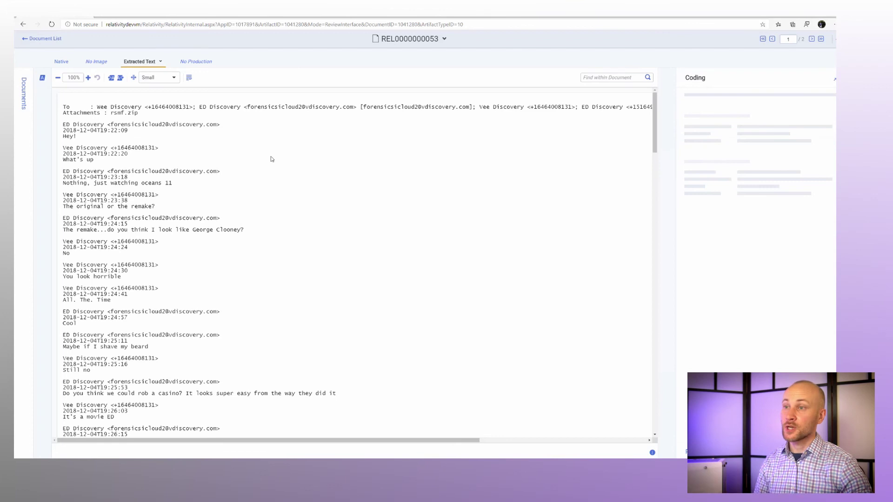
left_click(62, 64)
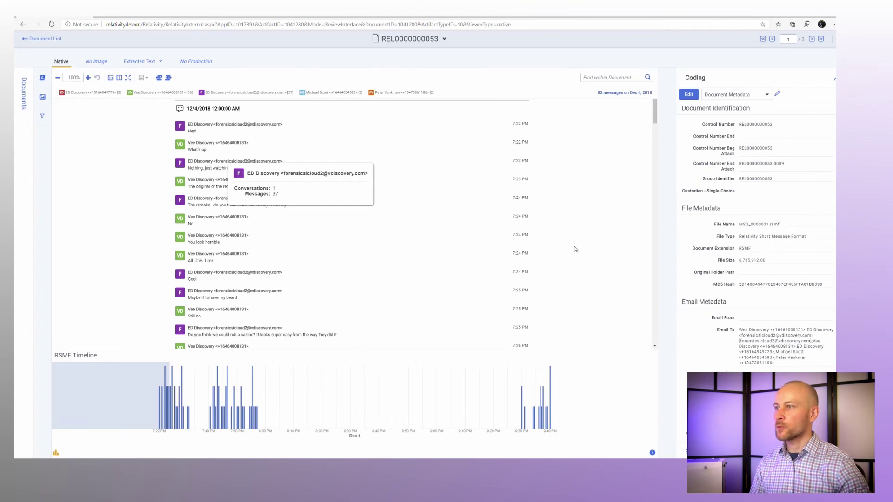
scroll(575, 249, "down", 5)
scroll(570, 238, "up", 5)
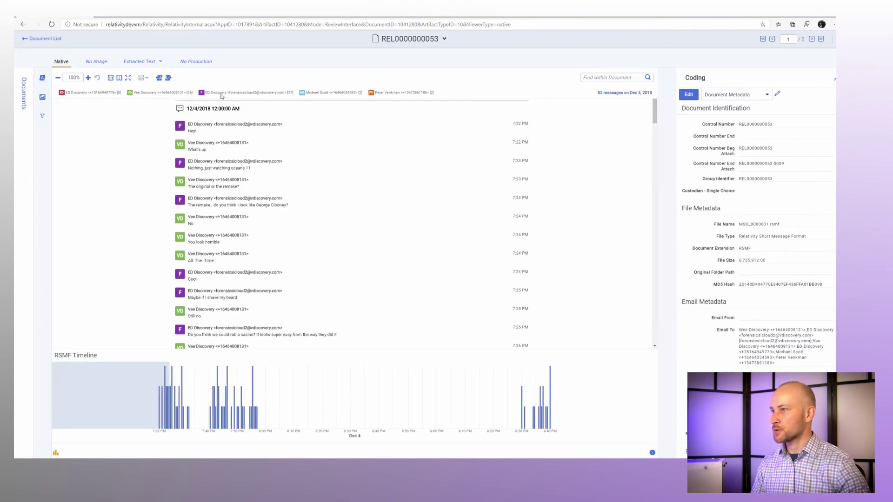
scroll(525, 204, "down", 6)
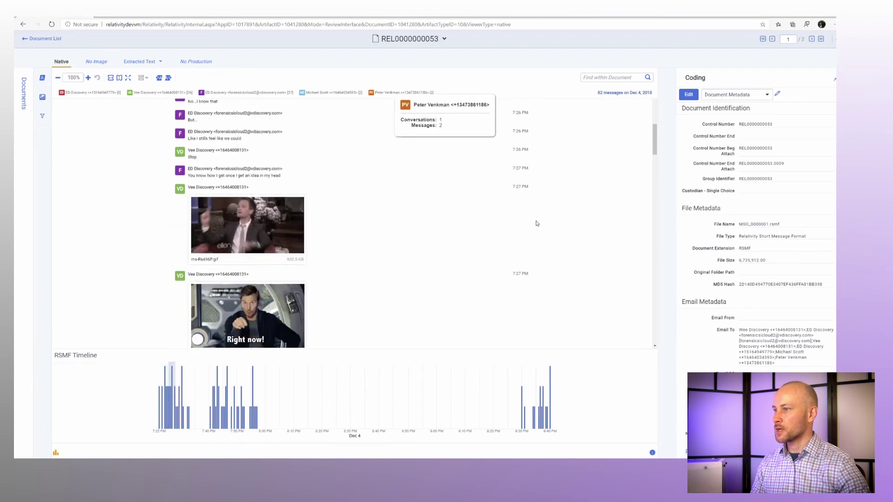
scroll(551, 221, "down", 10)
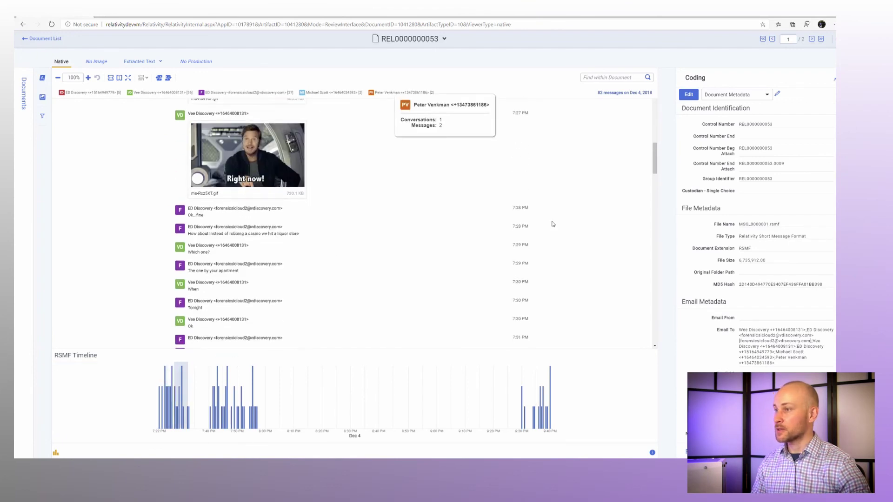
scroll(551, 224, "down", 4)
scroll(551, 223, "up", 1)
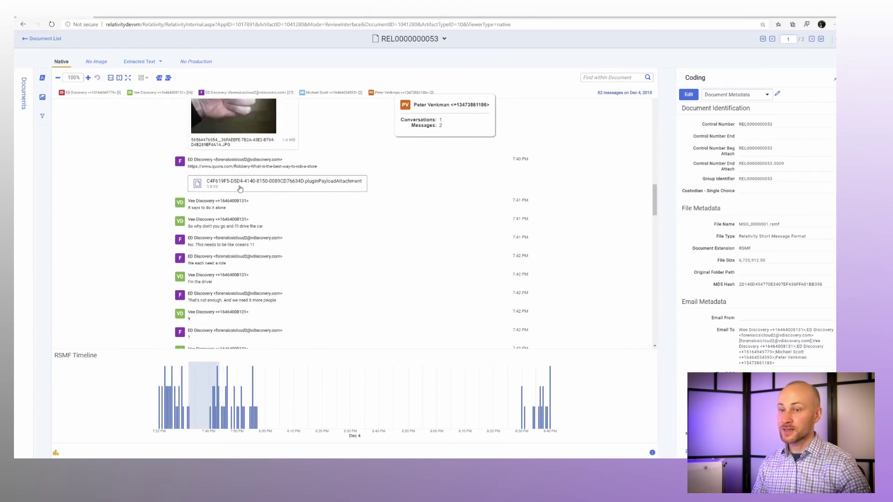
scroll(388, 267, "down", 6)
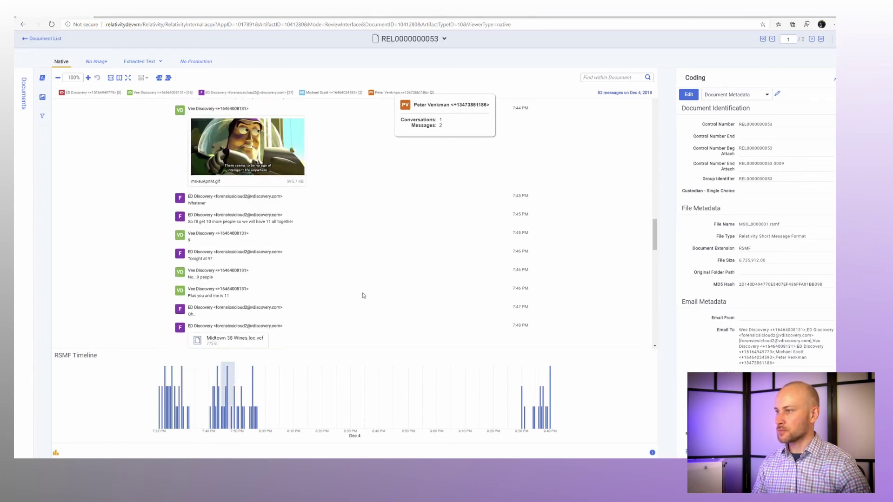
scroll(363, 295, "down", 1)
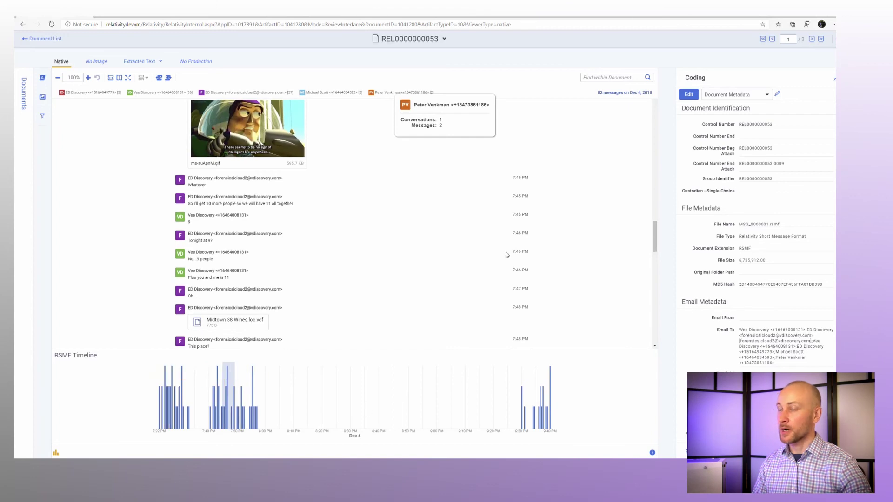